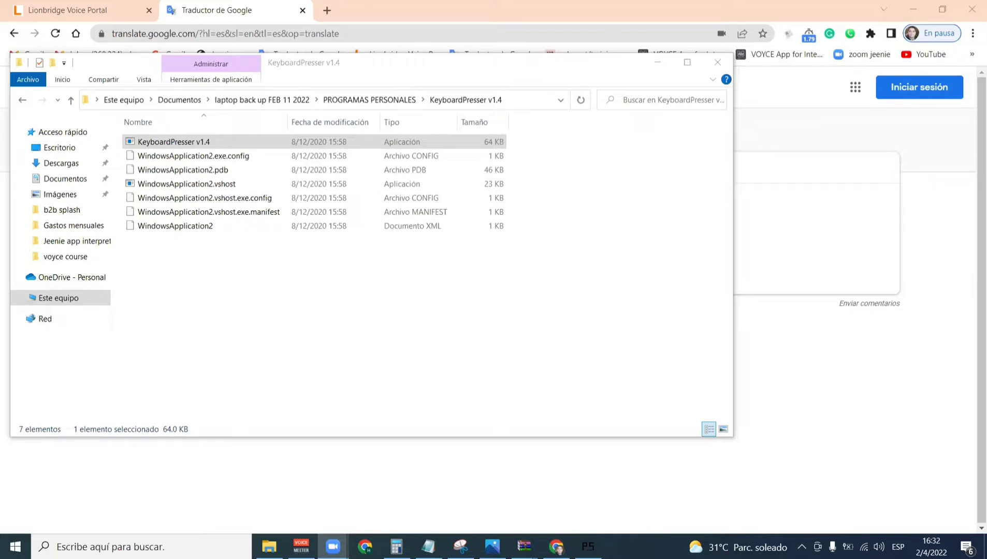
Close the running Keyboard Presser and relaunch KeyboardPresser v1.4, which opens fatihkose.org in a new tab.
left_click(61, 6)
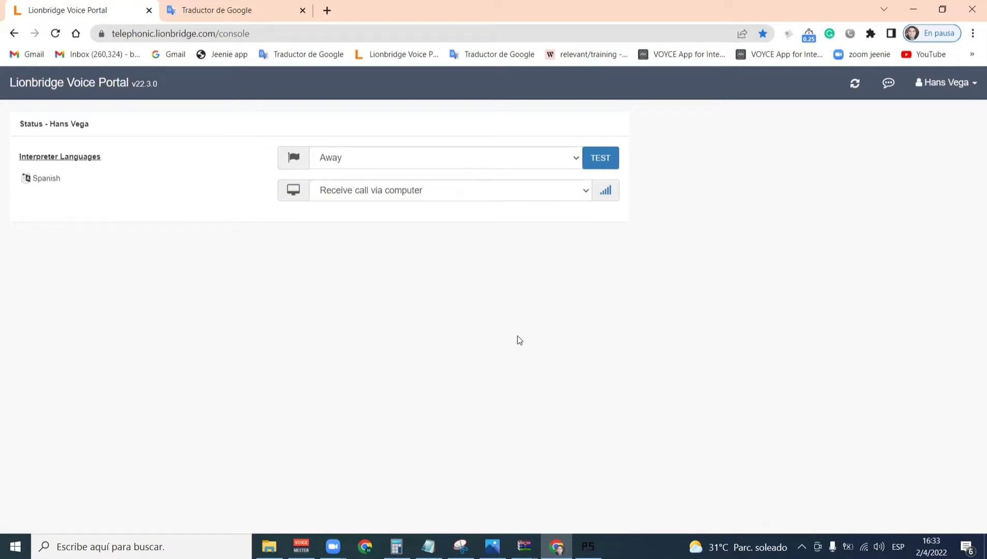
key("alt+Tab")
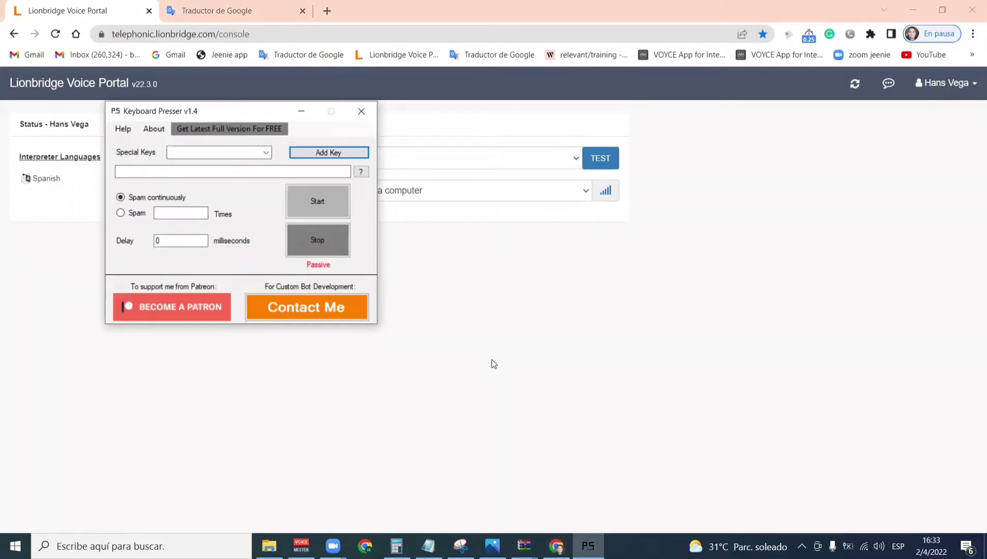
left_click_drag(277, 112, 827, 166)
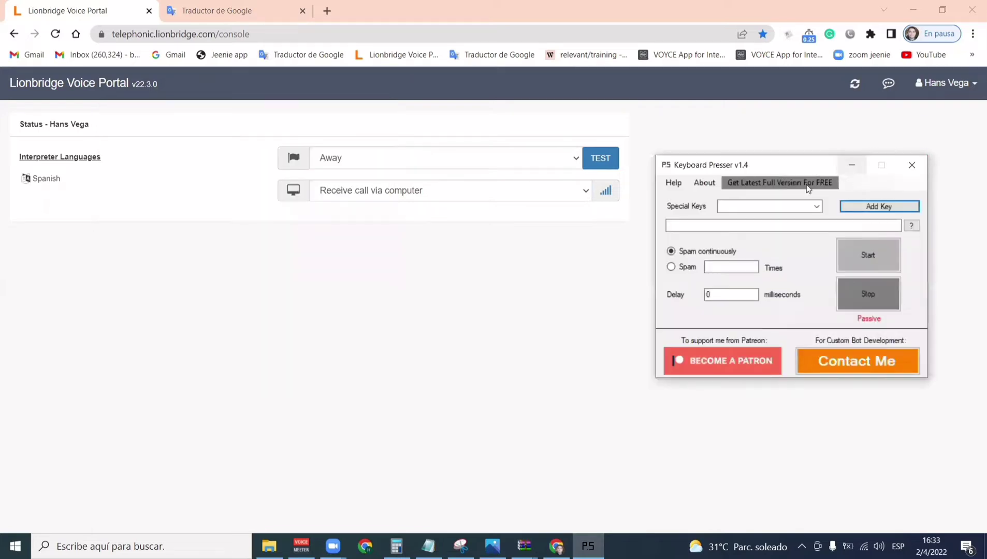
left_click(912, 165)
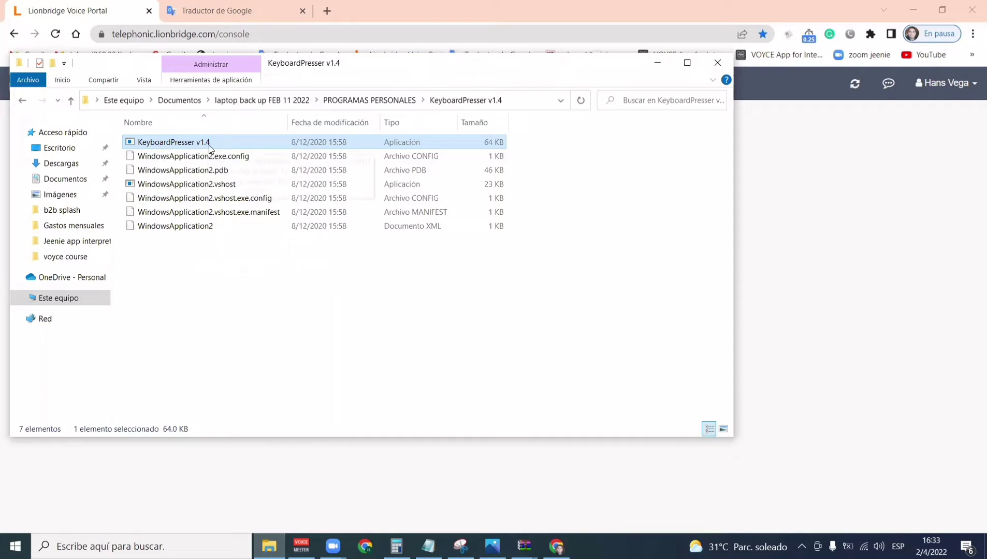
key("Return")
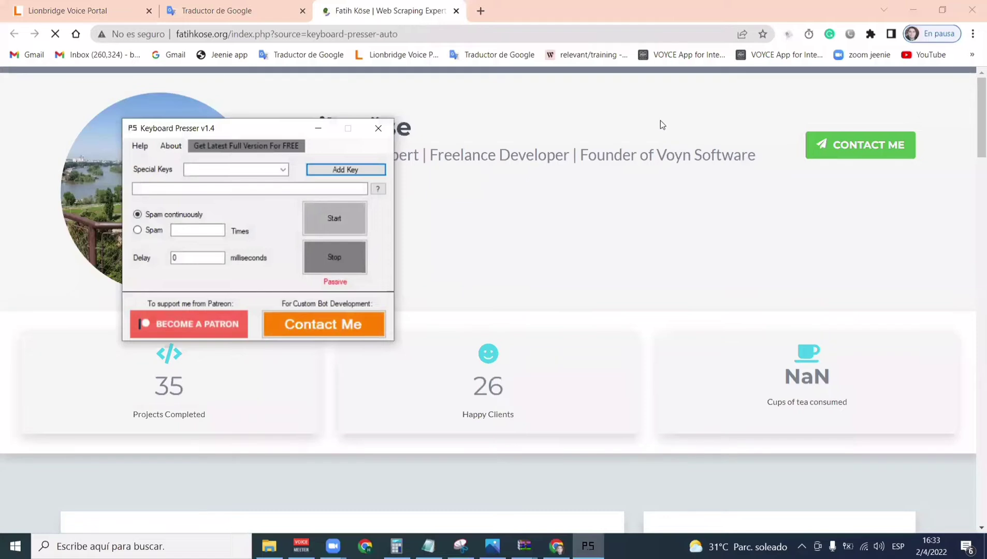
left_click(660, 120)
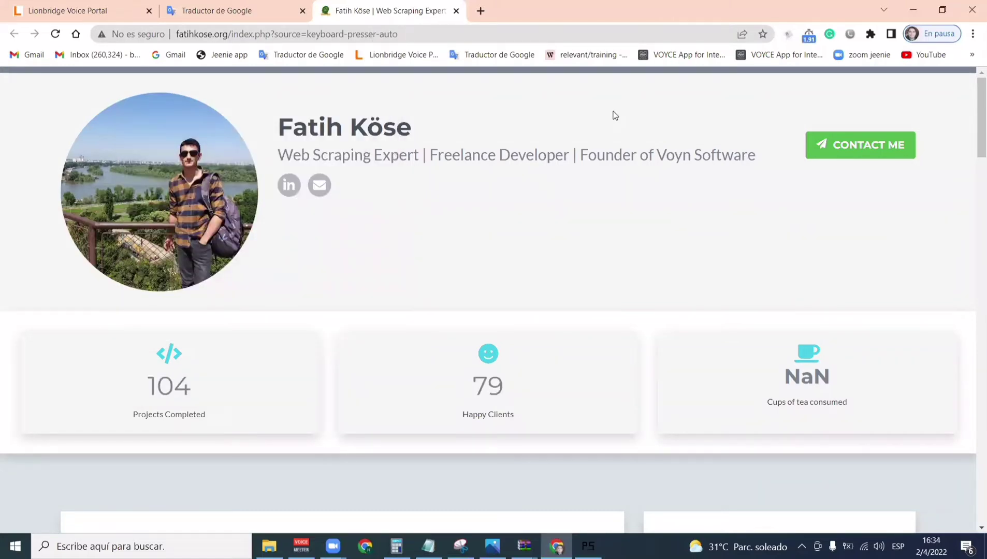
Restore Chrome to a smaller window and close the fatihkose.org developer tab.
double_click(794, 12)
left_click(800, 34)
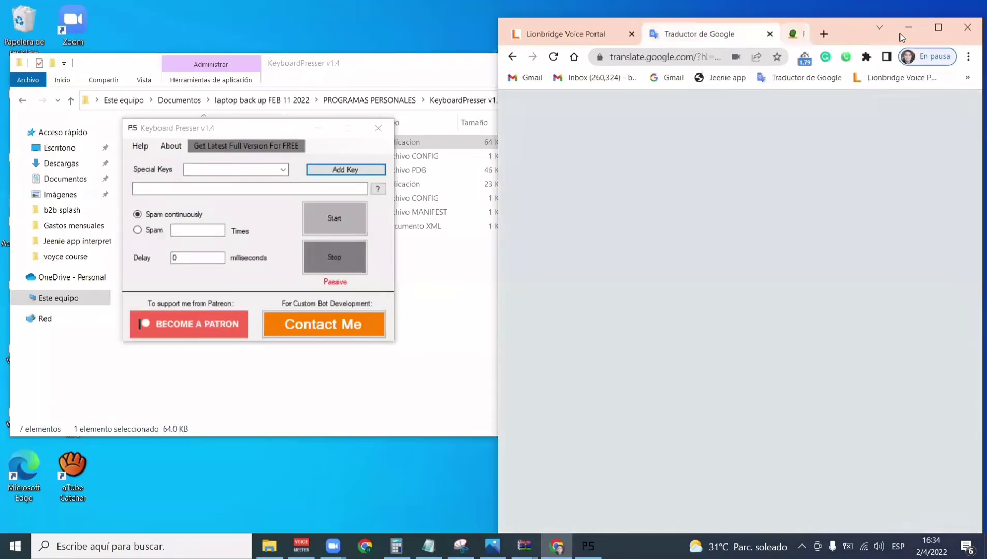
Maximize Chrome again and add ENTER from Special Keys to Keyboard Presser's keys.
left_click(938, 28)
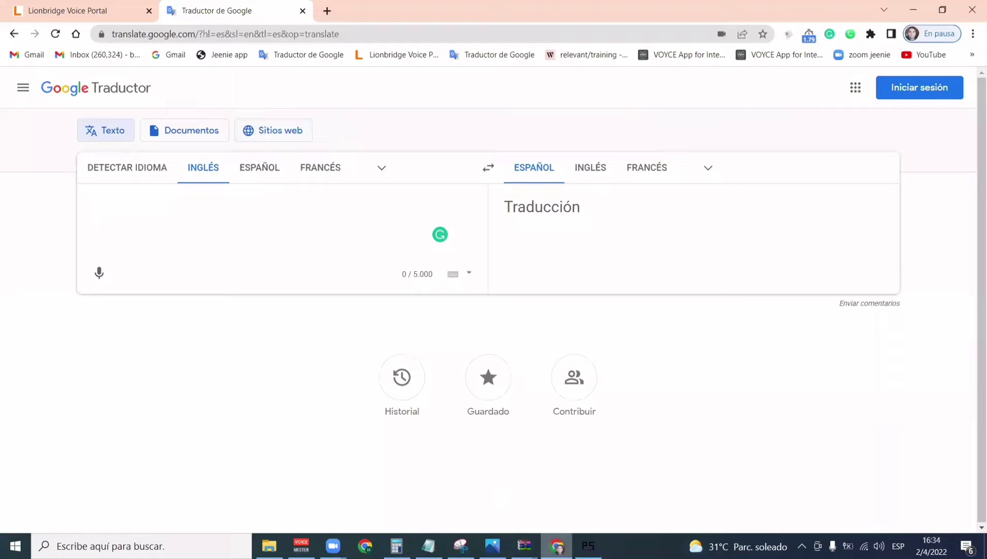
left_click(589, 546)
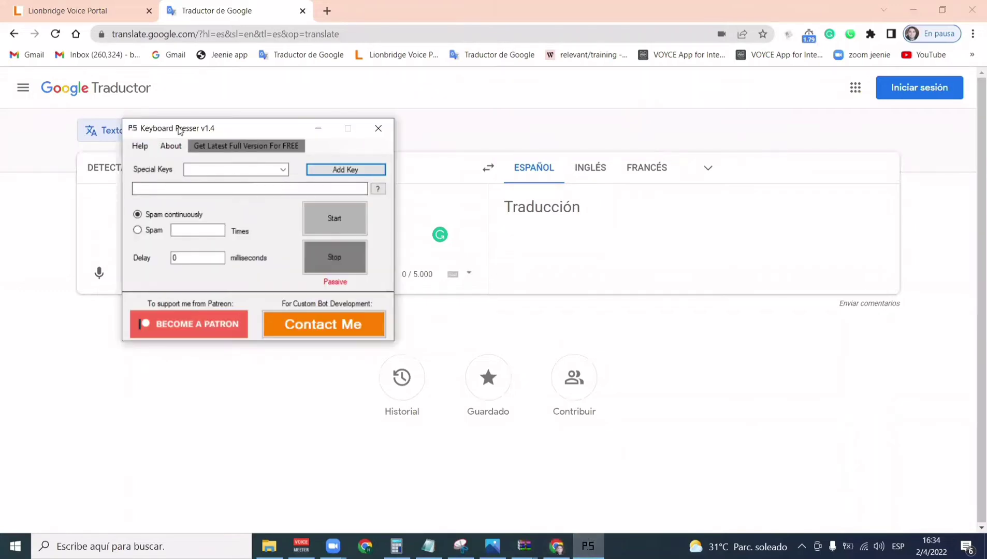
left_click_drag(179, 130, 645, 196)
left_click(744, 236)
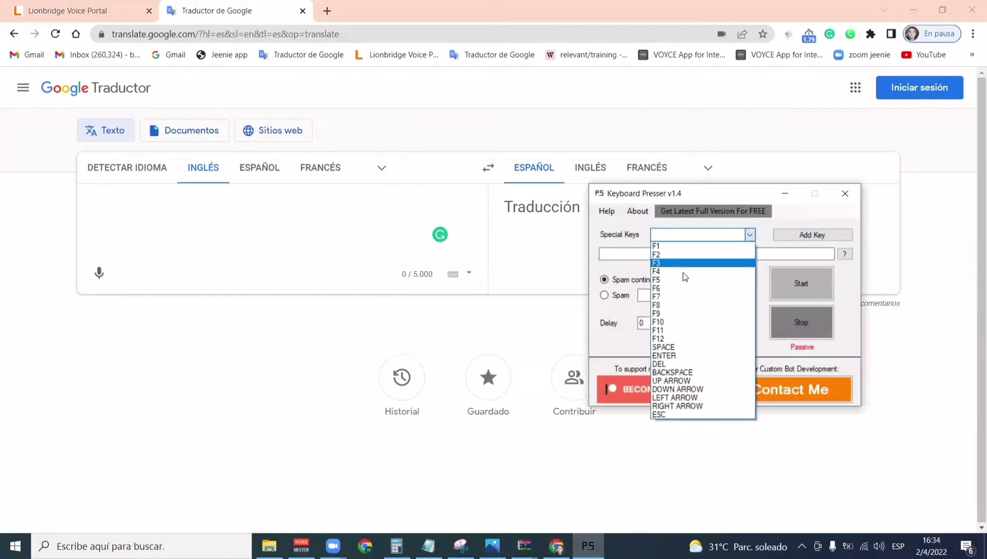
left_click(673, 355)
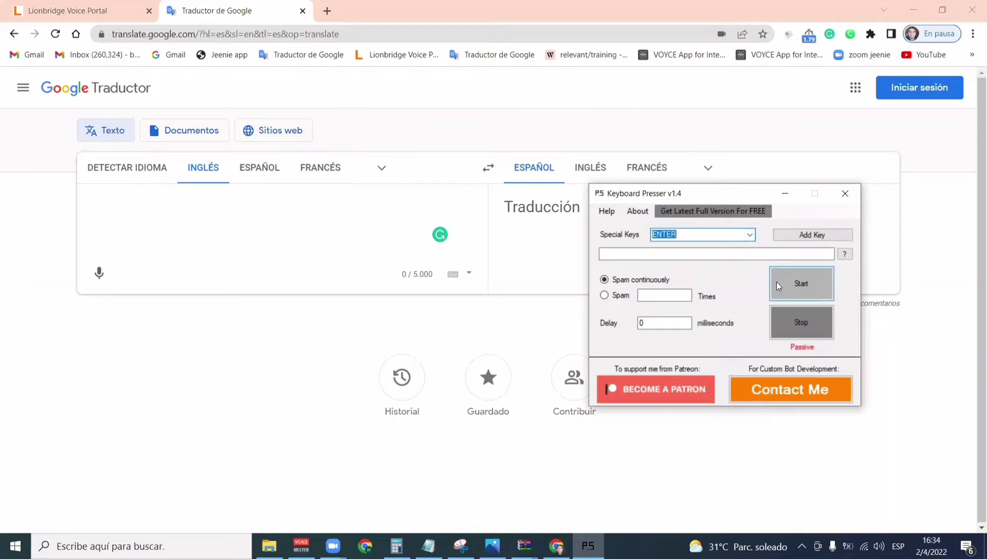
left_click(790, 235)
Set Keyboard Presser to spam continuously with a 100 ms delay, then briefly start and stop it.
left_click(604, 280)
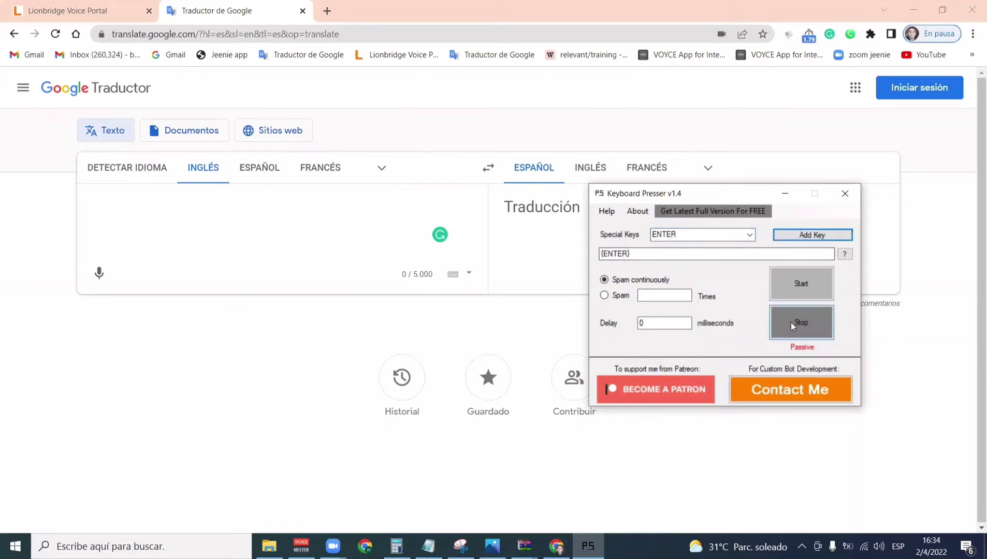
left_click(807, 282)
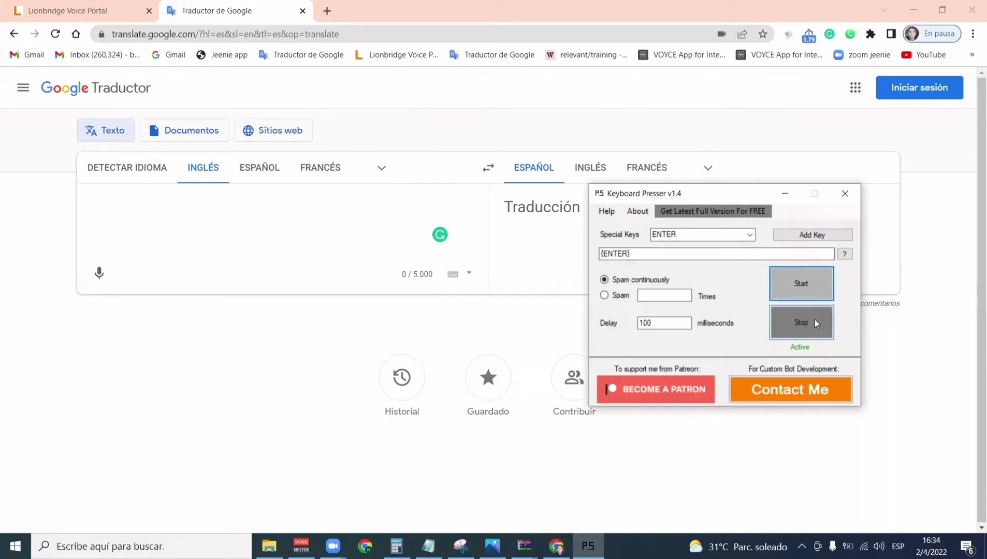
left_click(810, 320)
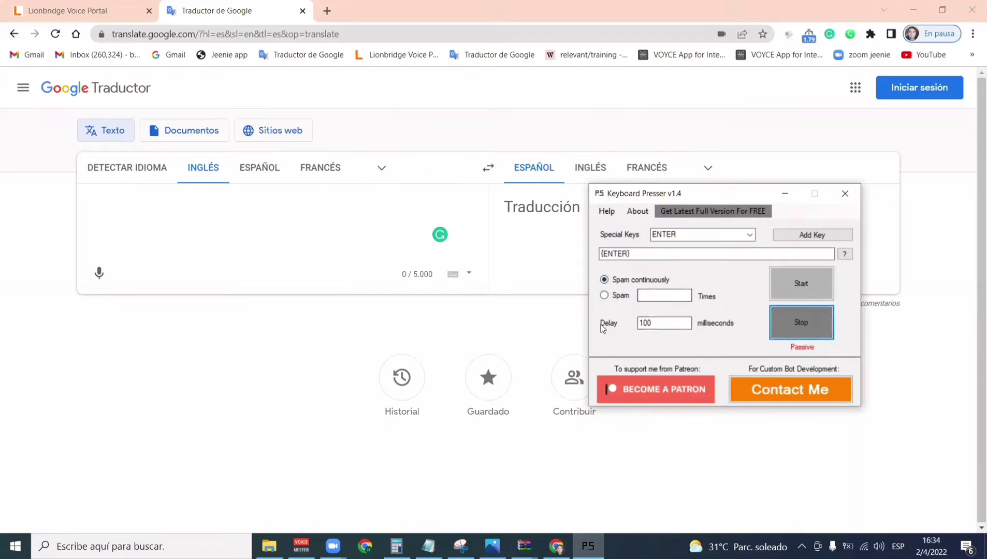
Test Keyboard Presser with a quick start and stop, then leave it running.
left_click(34, 15)
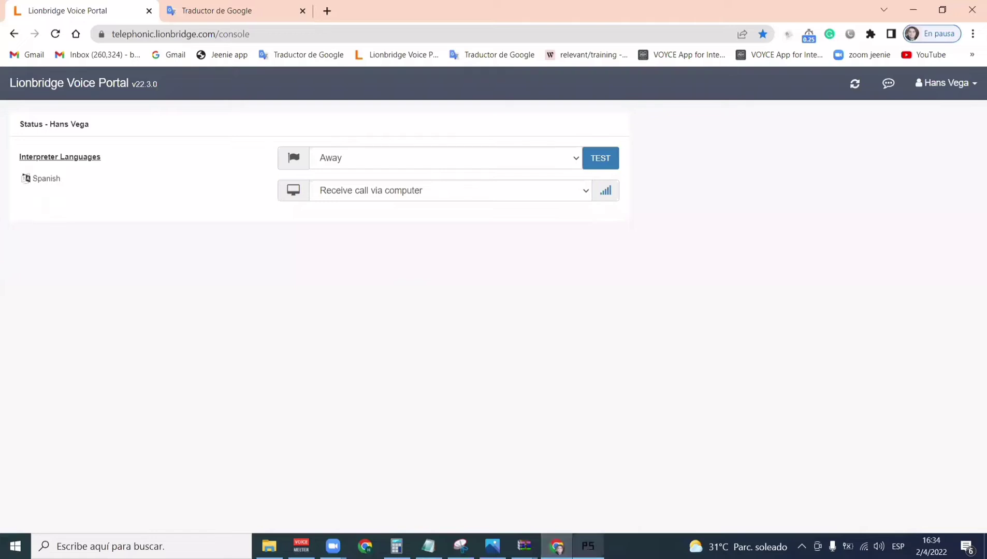
key("alt+Tab")
left_click(793, 285)
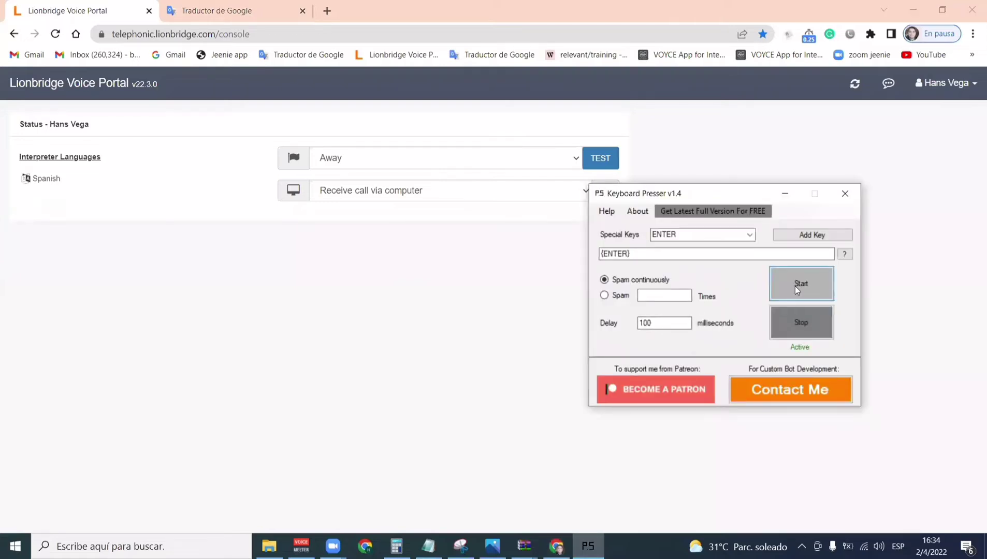
left_click(807, 319)
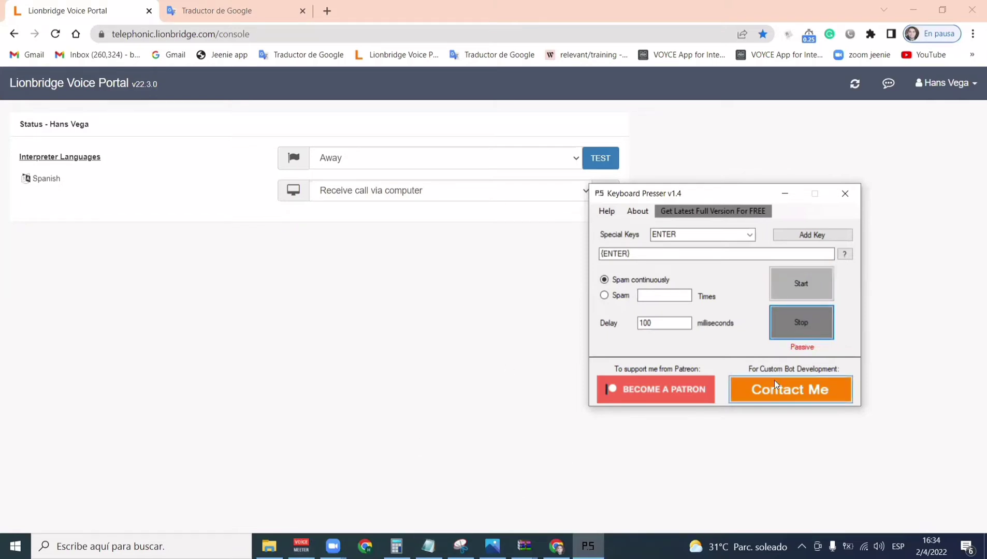
left_click(794, 274)
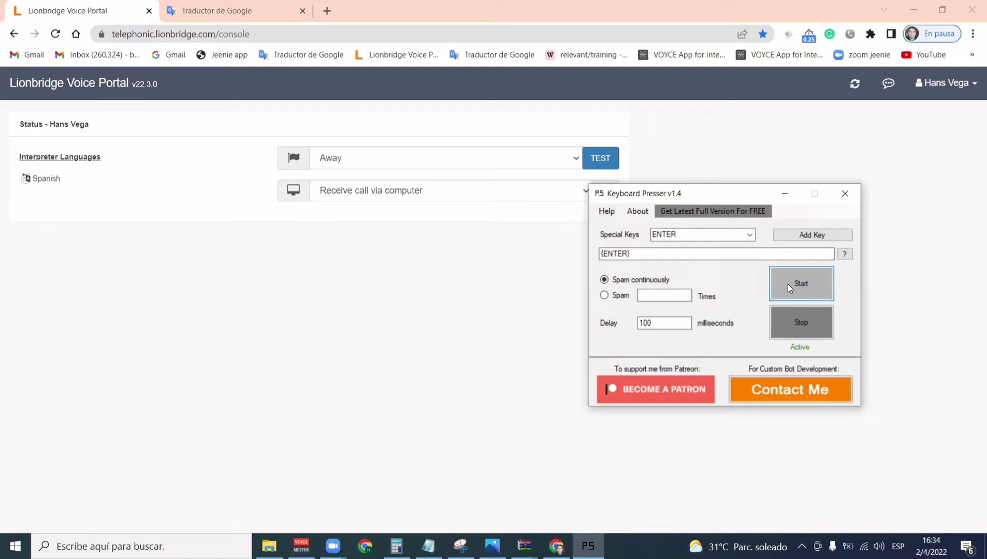
Change the Voice Portal interpreter status from Away to Available.
left_click(337, 168)
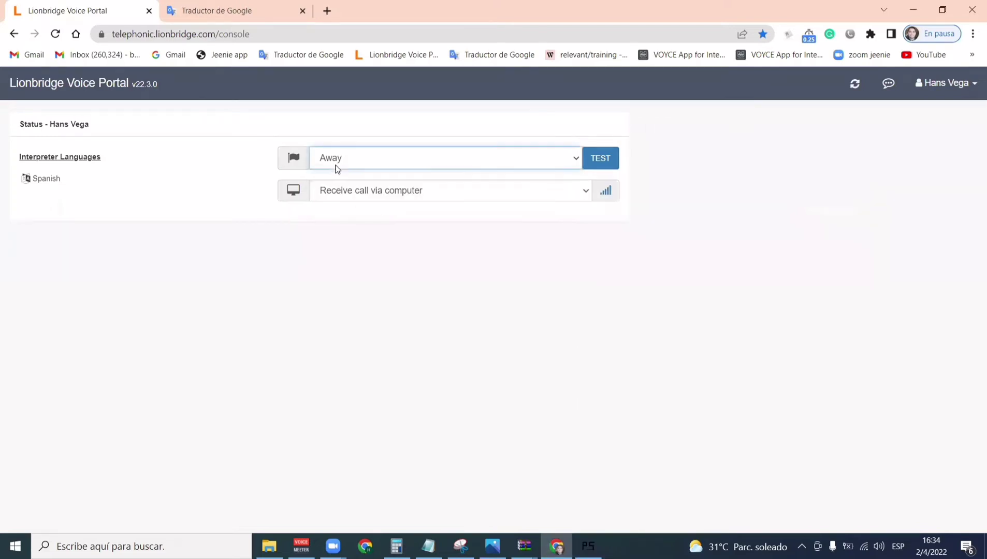
left_click(337, 168)
left_click(334, 174)
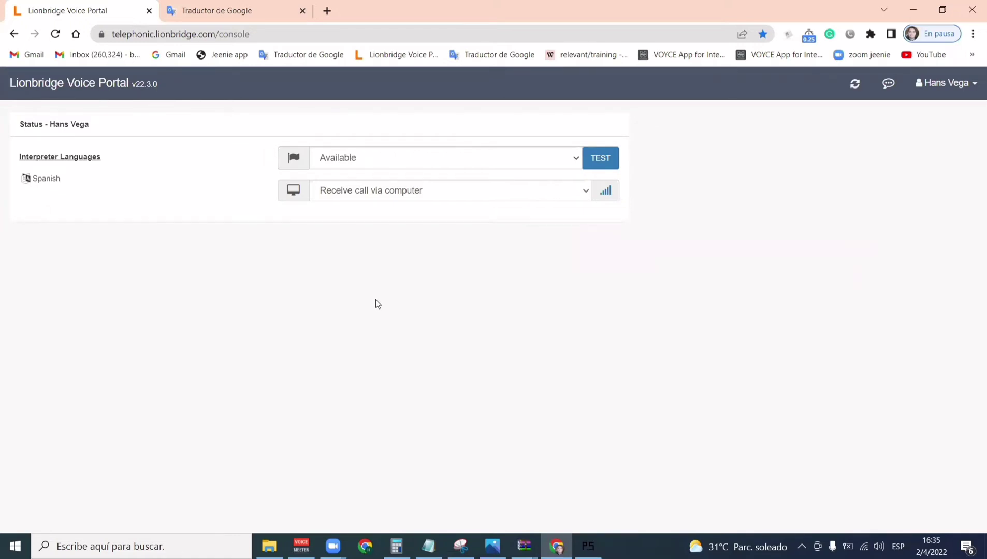
Place TEST calls until one is auto-accepted into InCall, then stop Keyboard Presser.
left_click(604, 160)
left_click(598, 159)
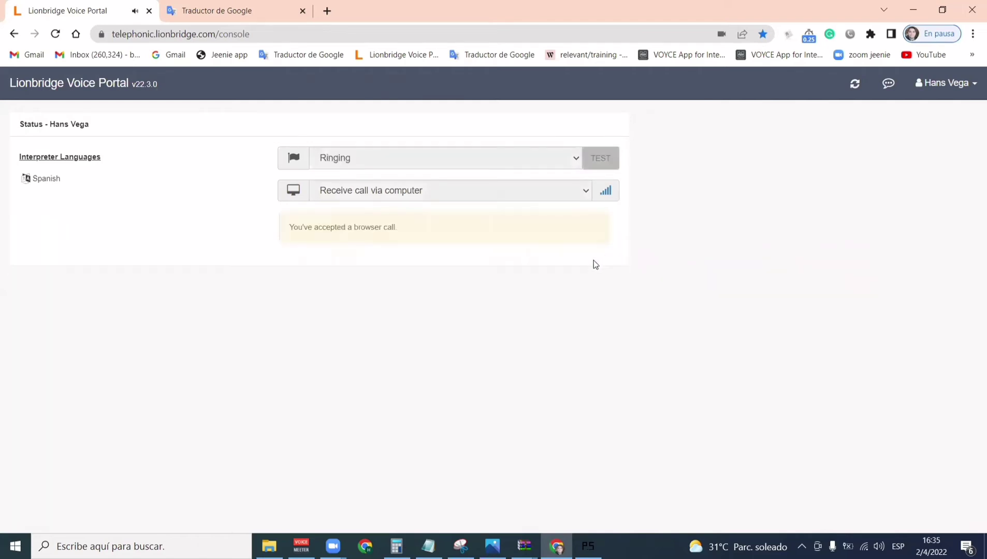
left_click(243, 12)
key("Return")
key("Return")
key("Return")
key("Return")
key("Return")
key("Return")
key("Return")
key("Return")
key("Return")
key("Return")
key("Return")
key("Return")
key("Return")
key("Return")
key("Return")
key("Return")
key("Return")
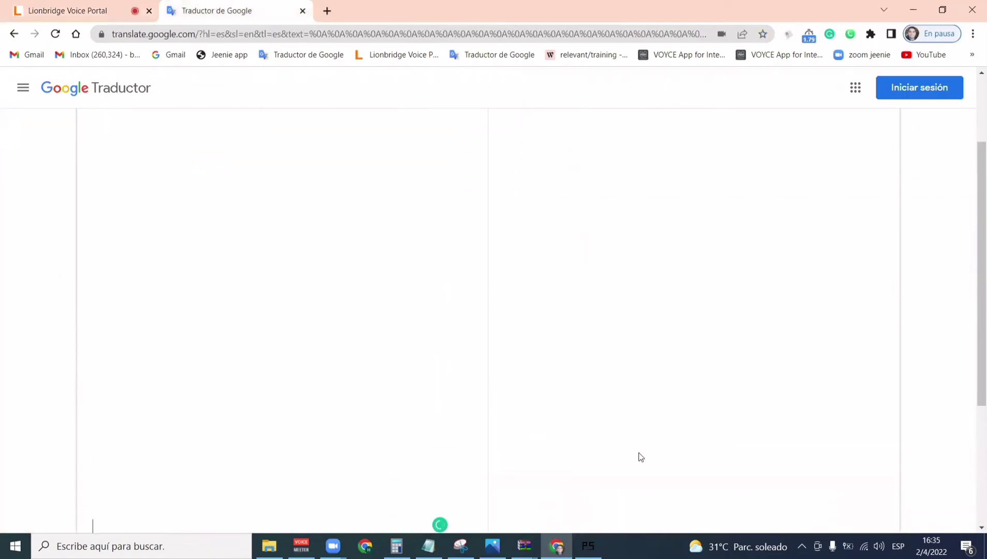
left_click(588, 542)
left_click(792, 322)
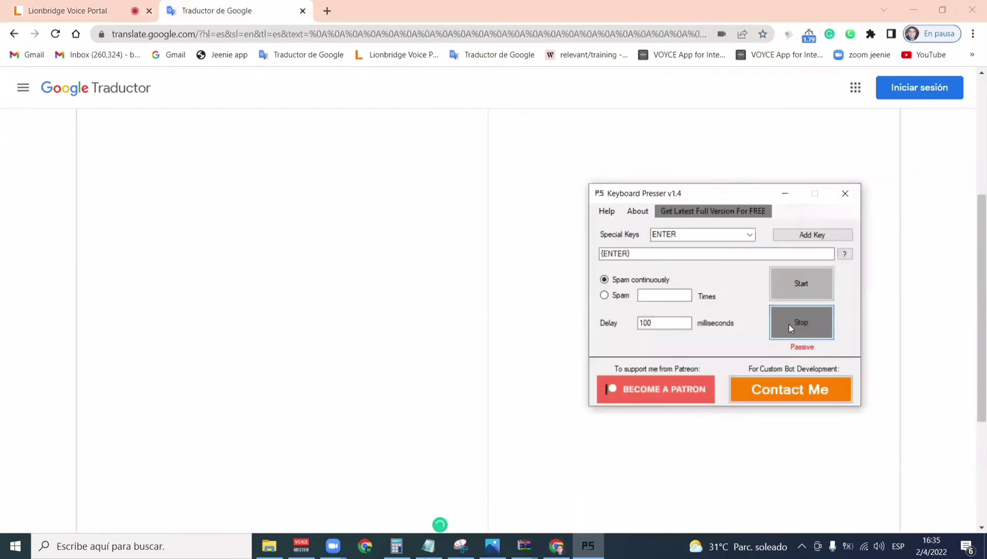
Move the call dialpad aside, clear Google Translate's English box, and start voice dictation.
left_click(118, 7)
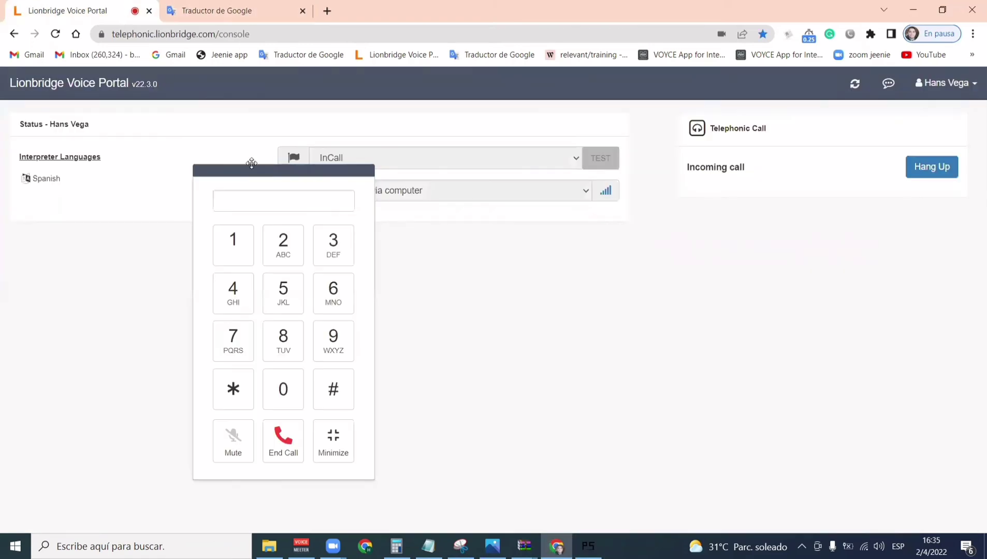
left_click_drag(260, 167, 152, 165)
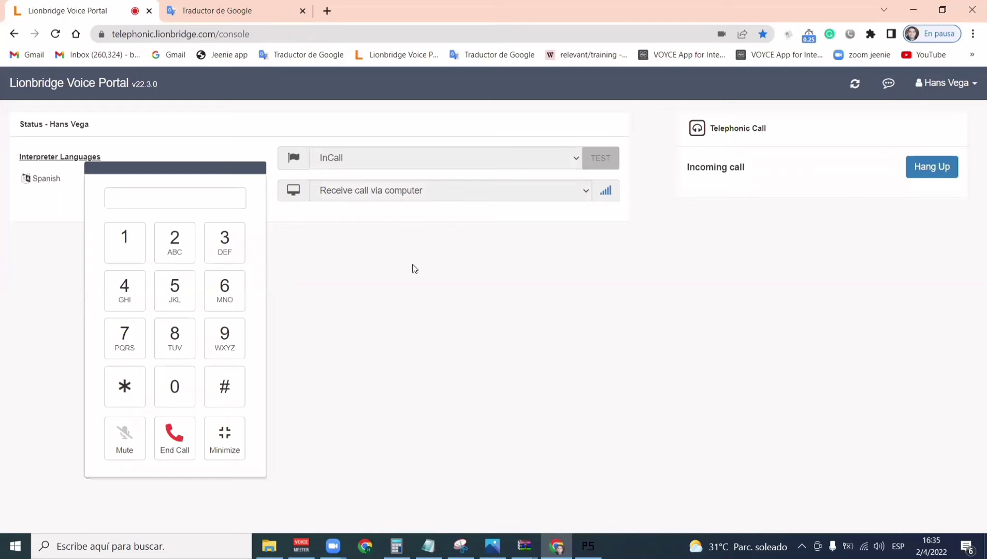
left_click(233, 20)
scroll(139, 190, "up", 5)
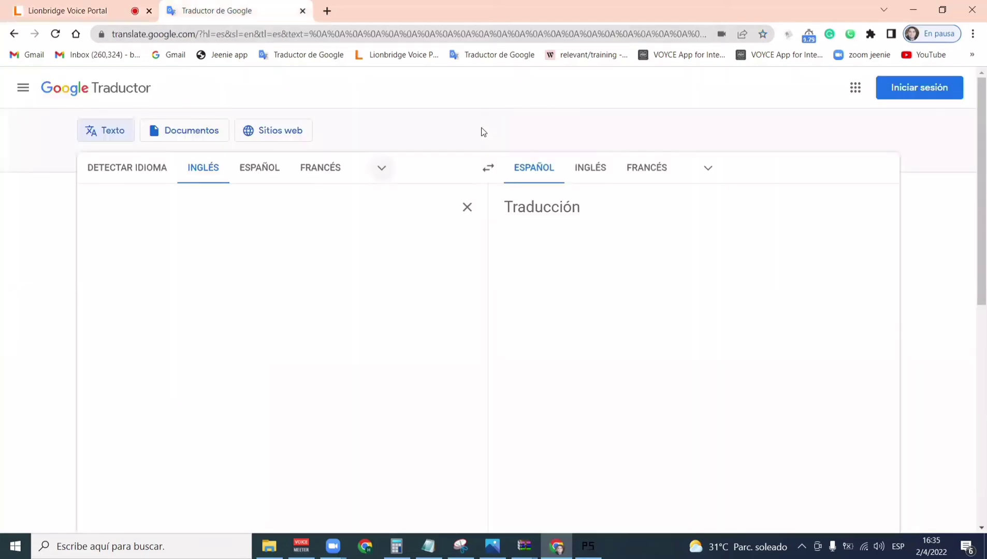
left_click(466, 207)
left_click(98, 273)
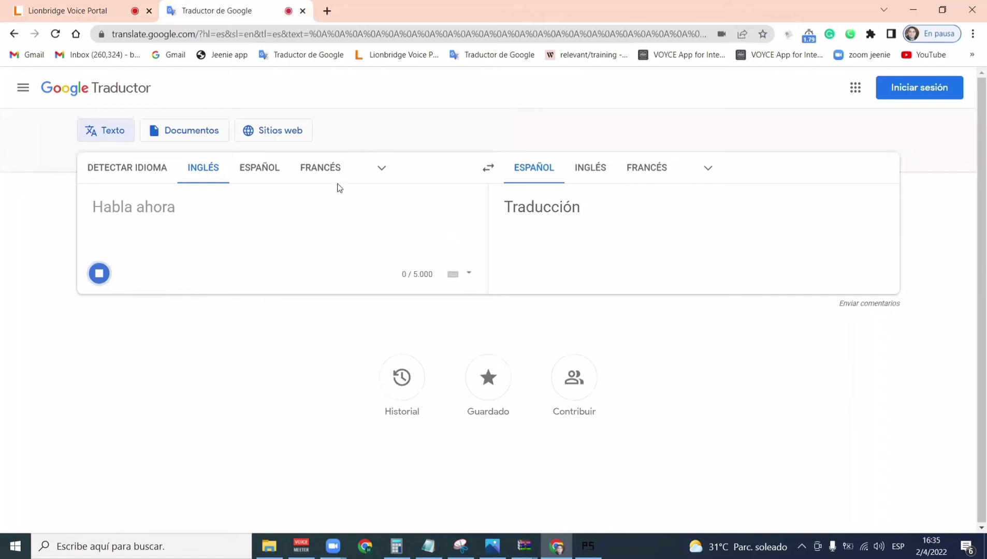
Dictate the call's prompt into Spanish while checking the call, then stop dictation and return to the portal.
left_click(96, 18)
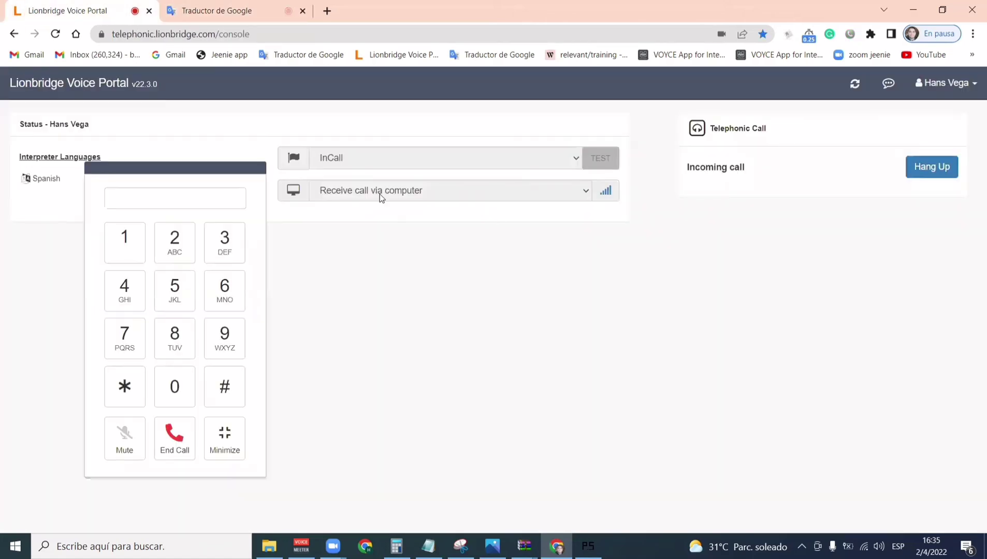
left_click(197, 15)
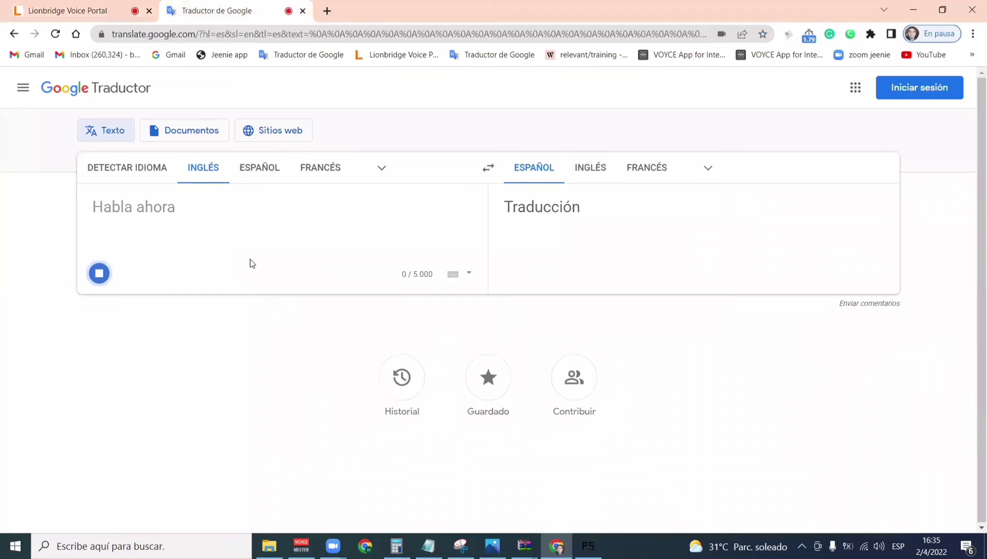
left_click(72, 13)
left_click(183, 10)
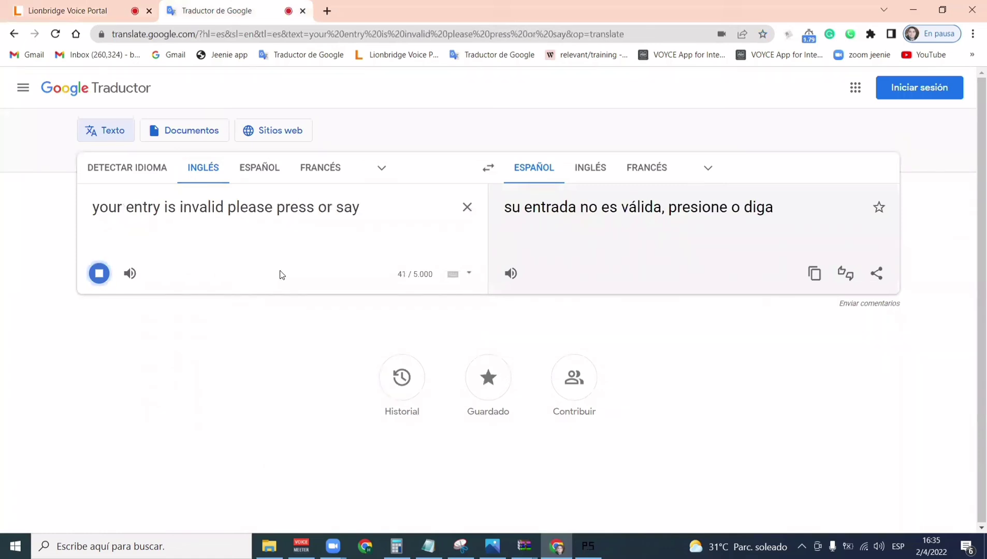
left_click(99, 273)
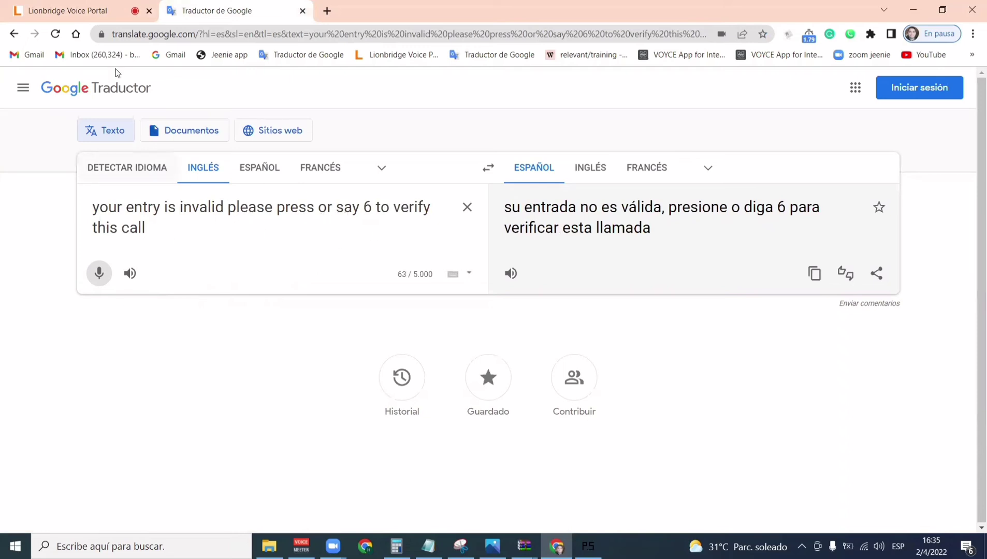
left_click(71, 10)
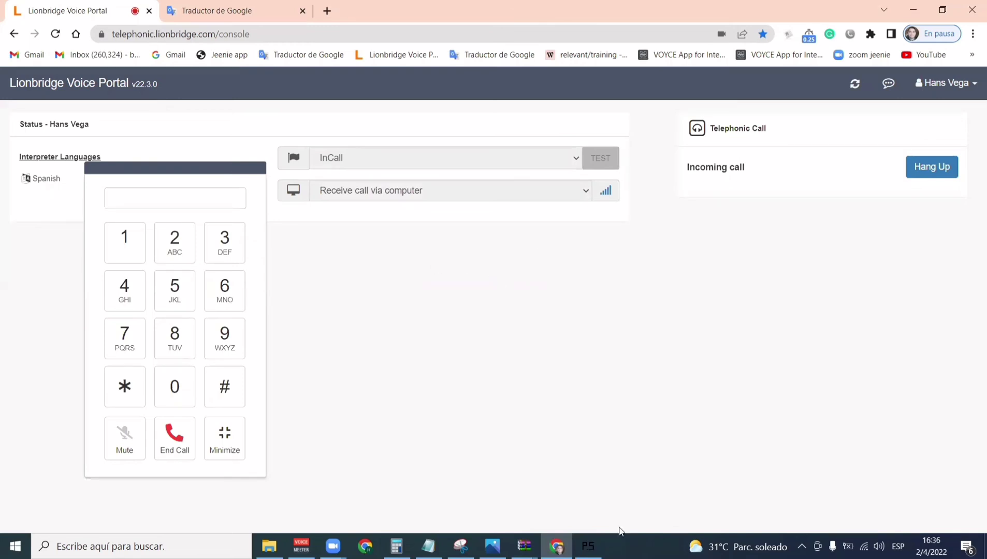
Bring Keyboard Presser forward and move it up and right beside the Voice Portal call.
left_click(588, 547)
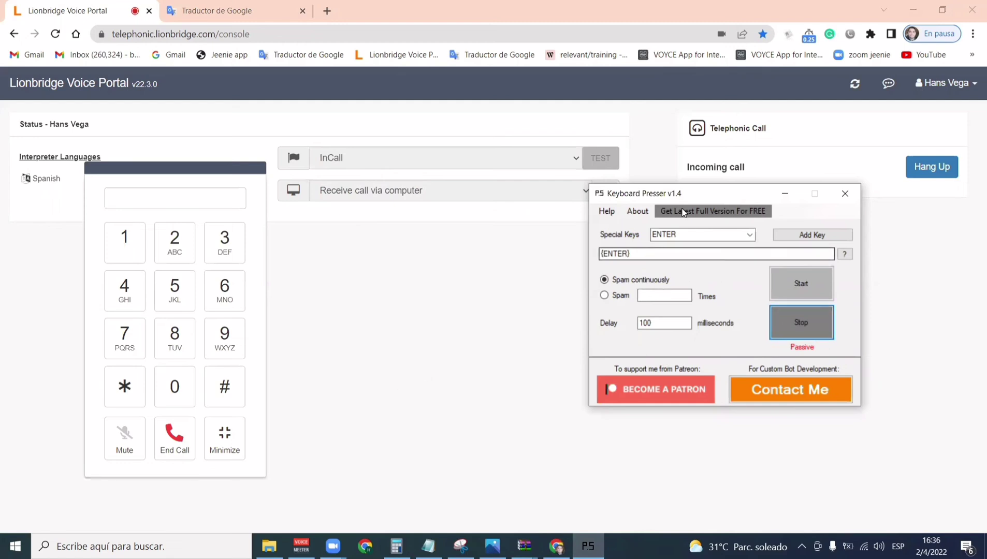
left_click_drag(689, 194, 721, 164)
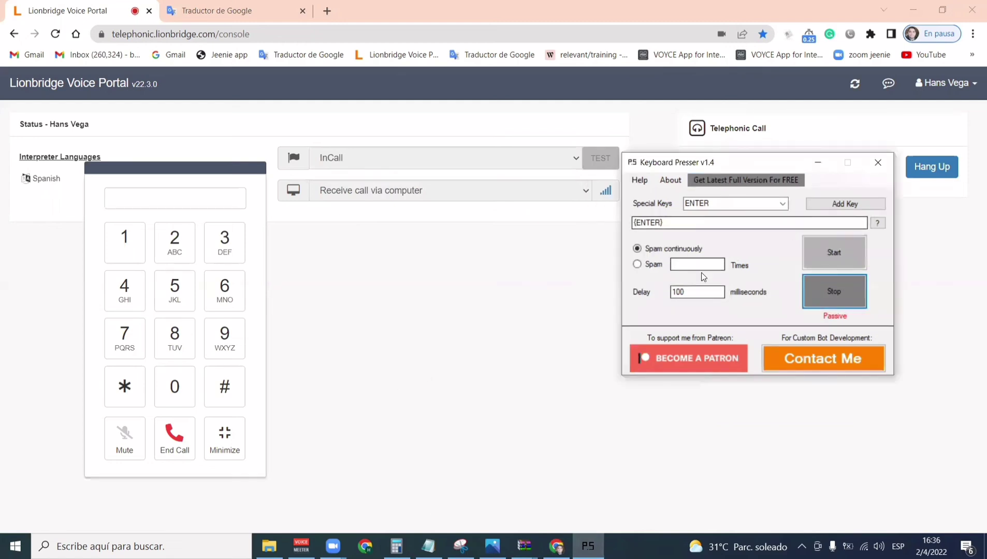